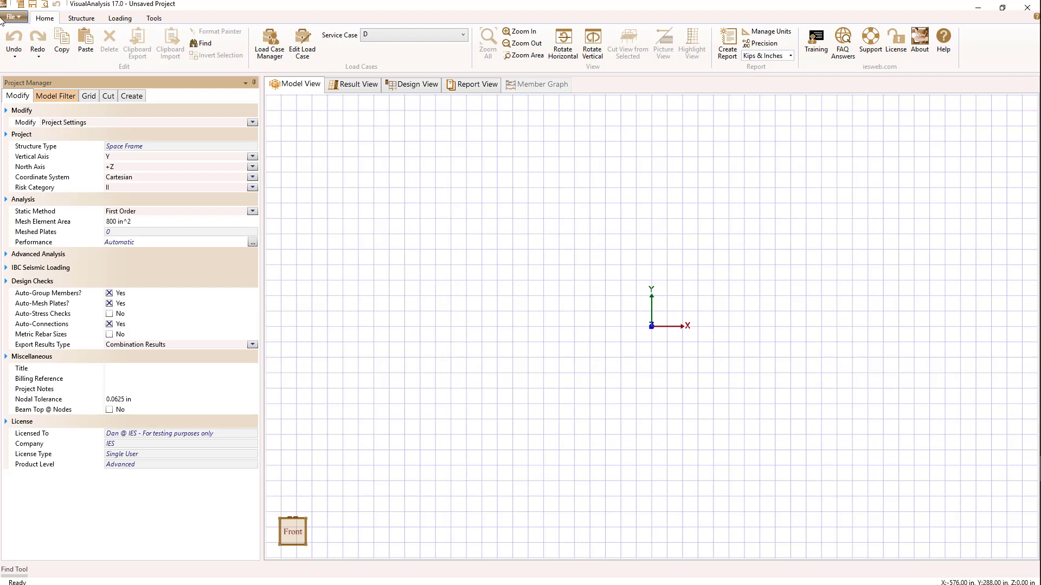
Step: Show the File Import submenu listing Merge VAP File, DXF, STAAD, SDNF and Revit Structure
left_click(21, 16)
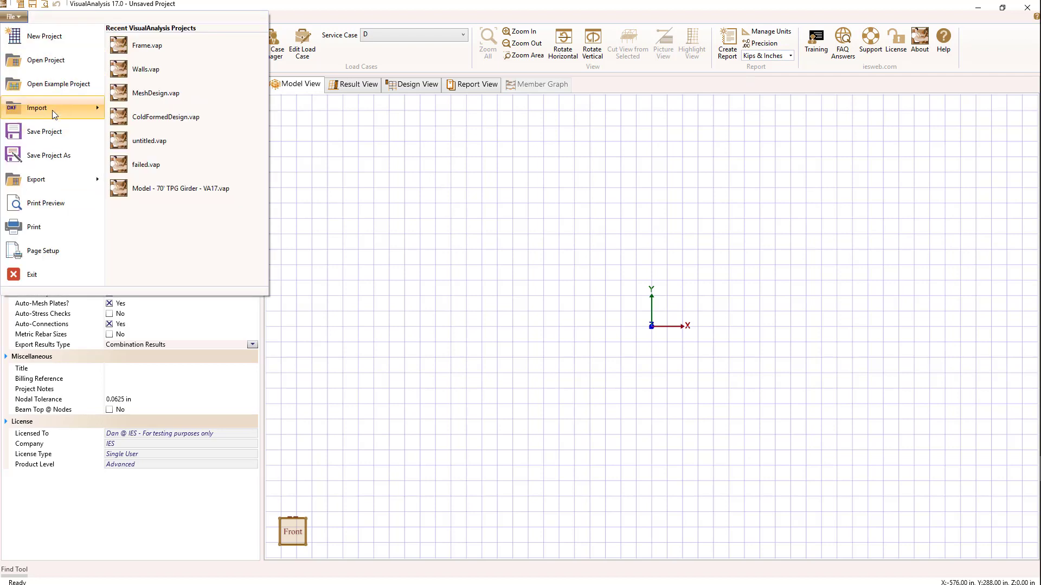
mouse_move(52, 110)
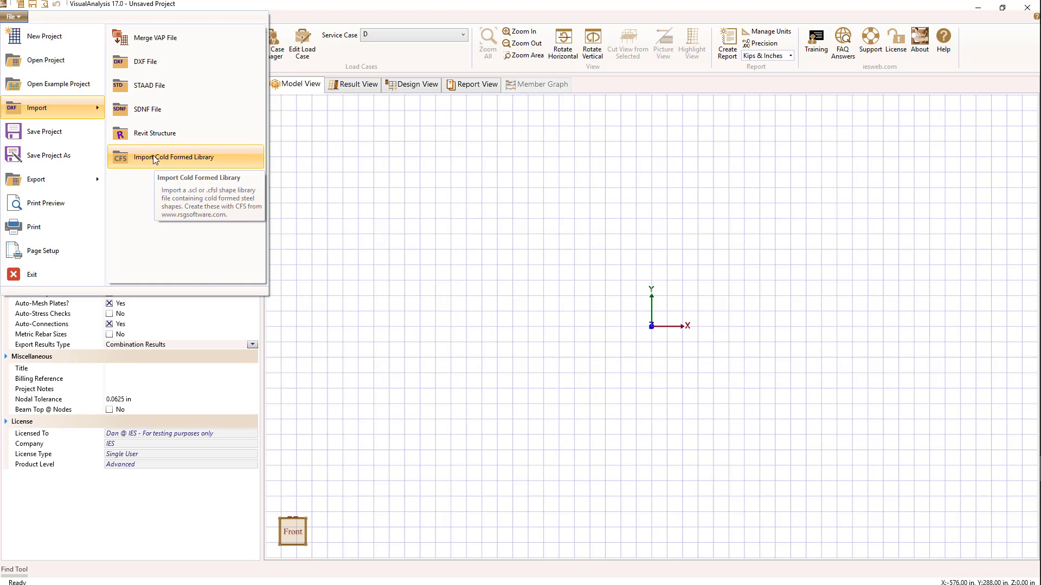
Step: Open the recent Frame project
left_click(356, 160)
left_click(17, 19)
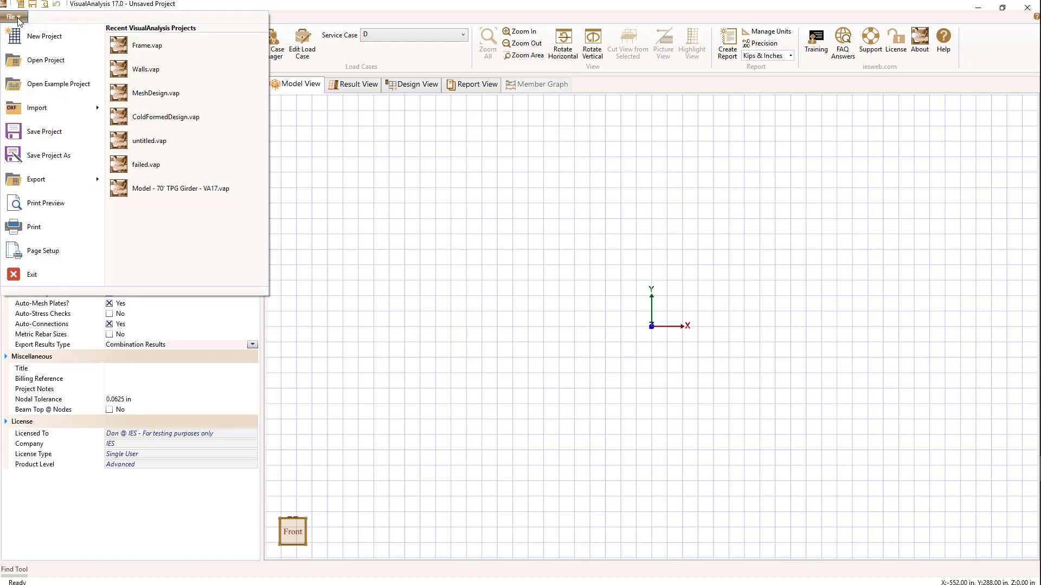
left_click(133, 47)
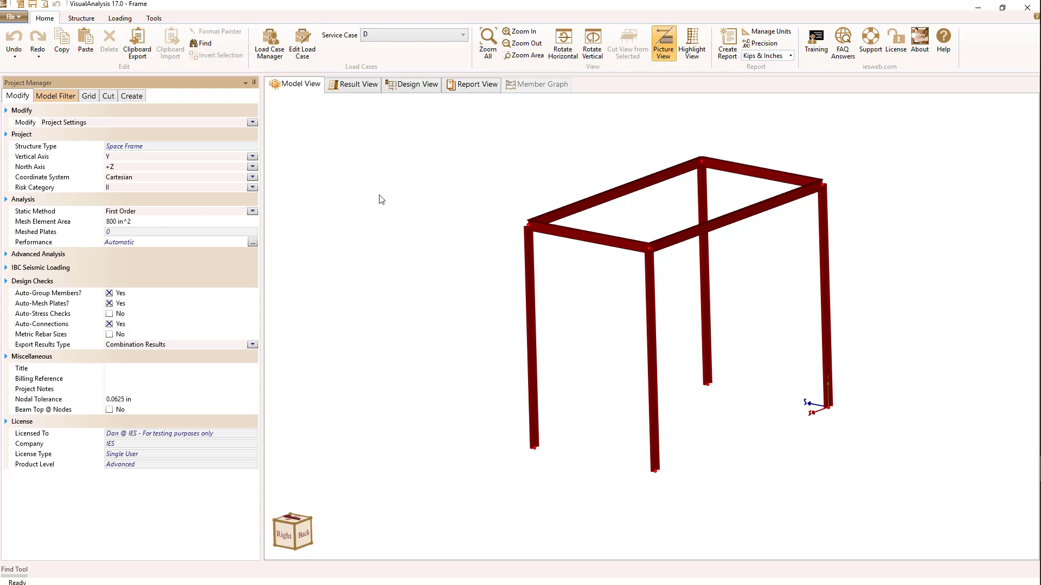
Step: Merge Walls.vap into the Frame model via Import > Merge VAP File
left_click(12, 17)
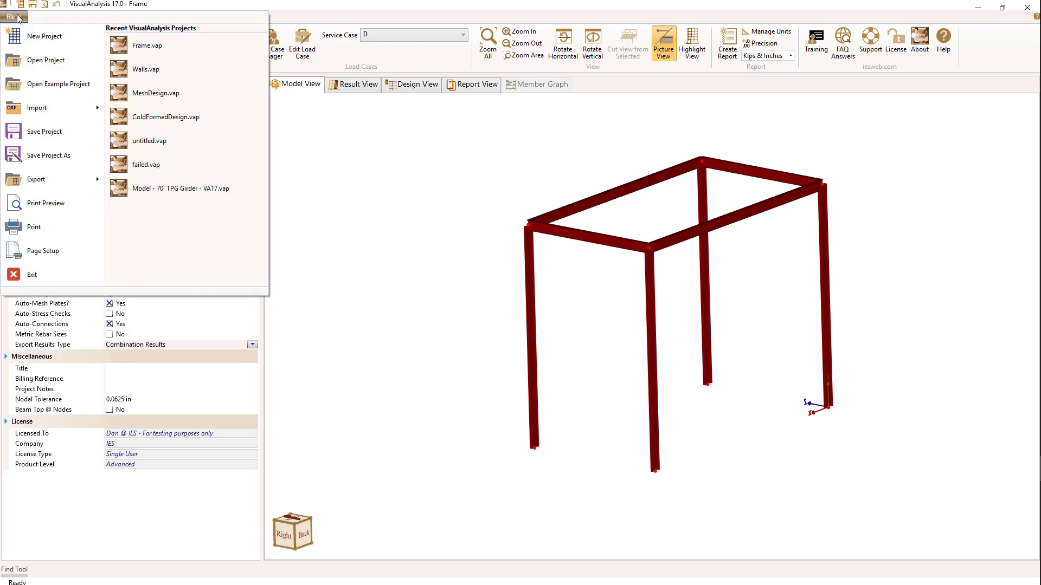
mouse_move(41, 109)
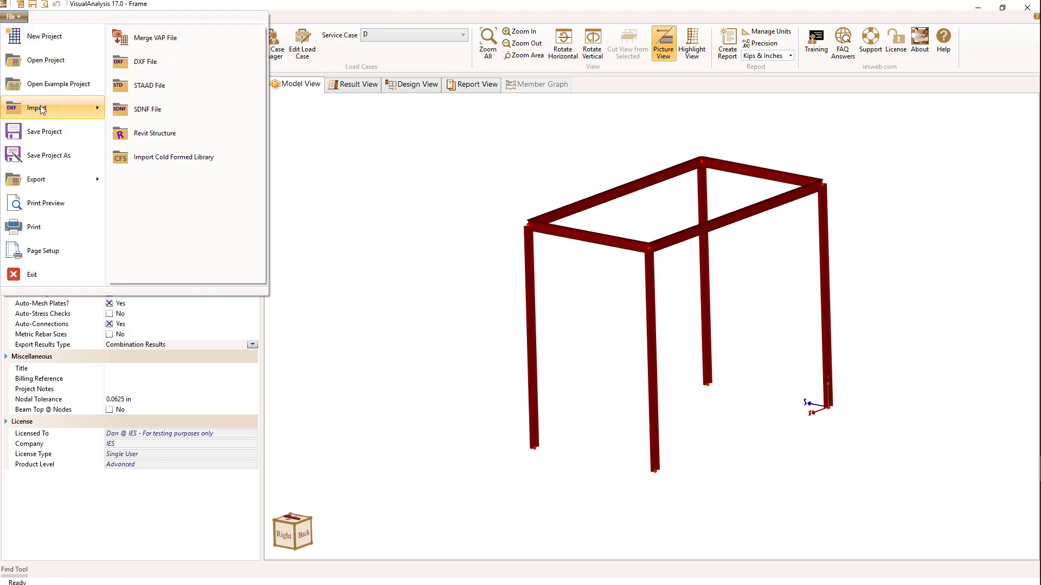
left_click(183, 37)
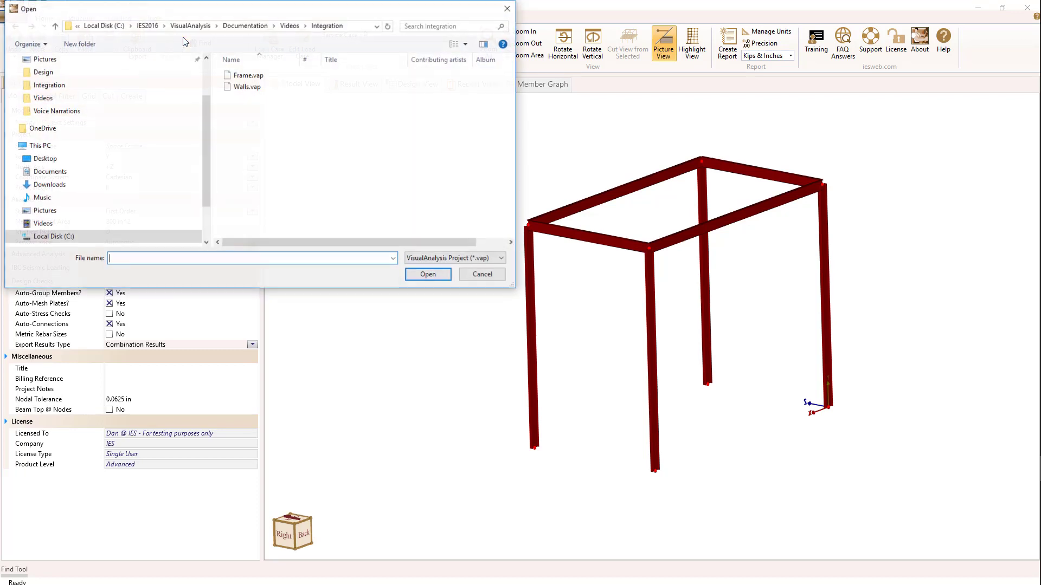
double_click(243, 86)
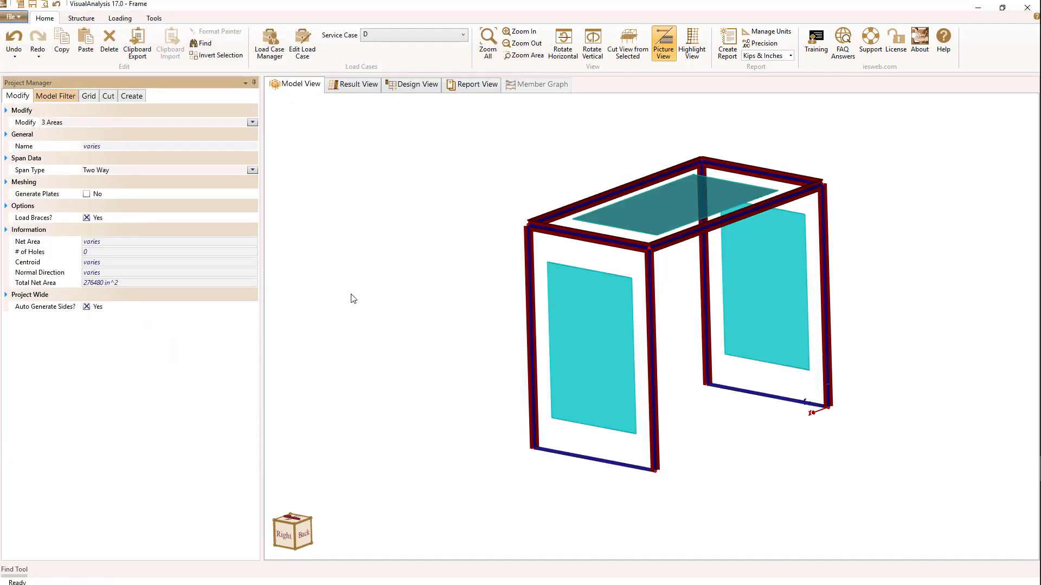
Step: Inspect the merged front wall, roof and right wall areas, then clear the selection
key("Escape")
left_click(611, 308)
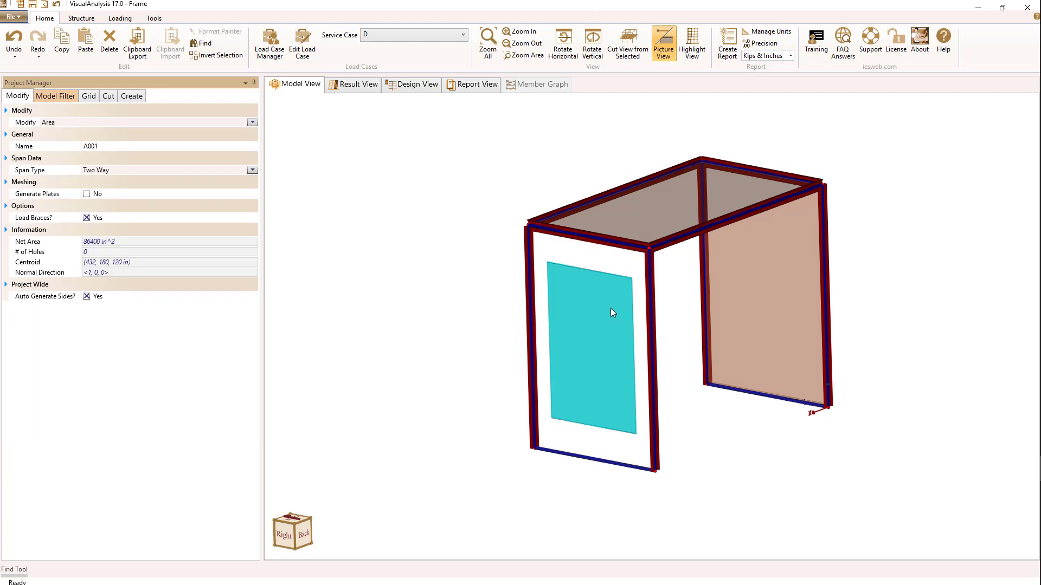
left_click(674, 206)
left_click(756, 296)
left_click(438, 218)
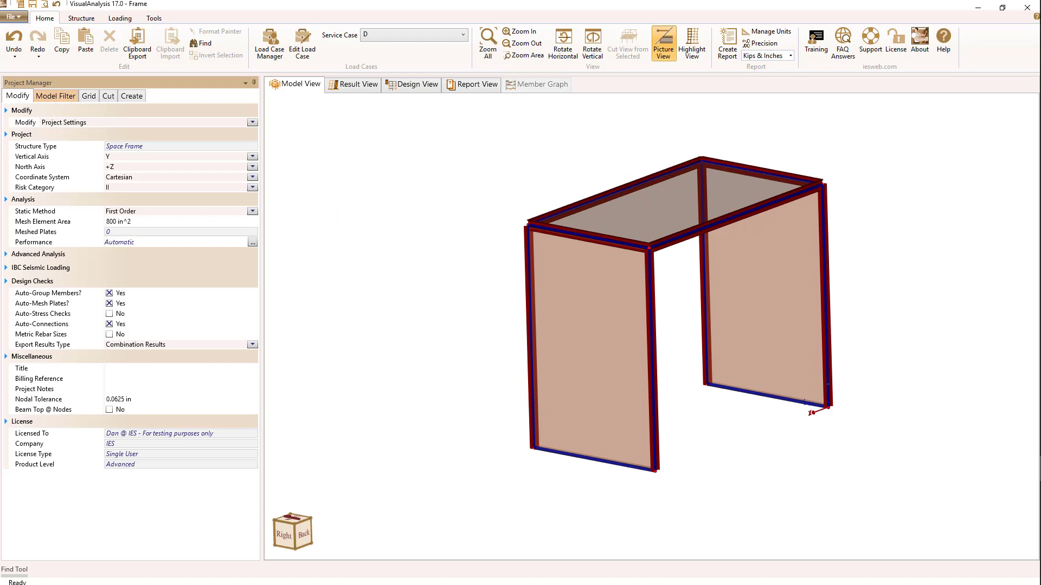
key("alt+Tab")
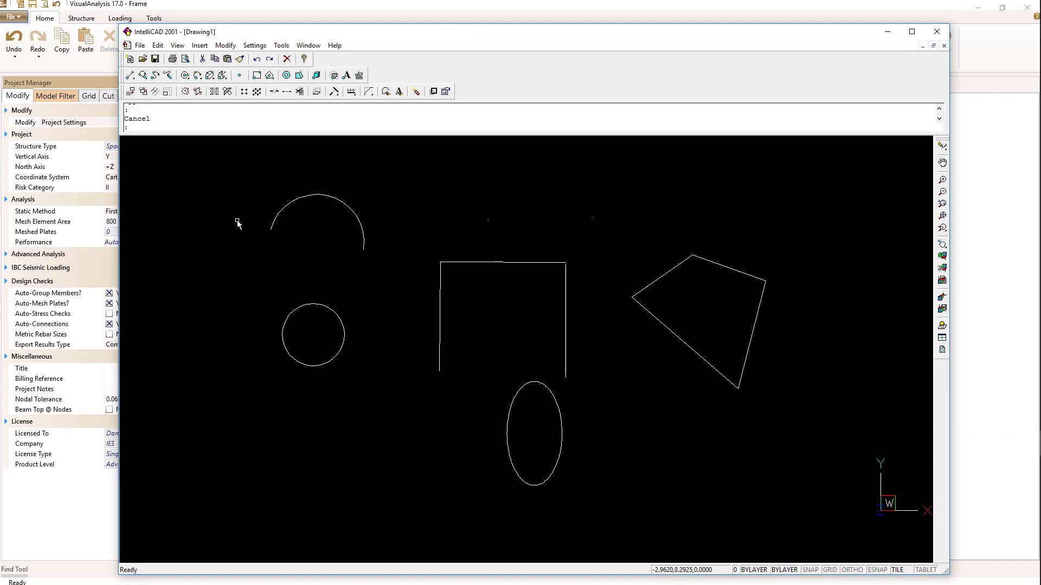
left_click(281, 213)
left_click(284, 332)
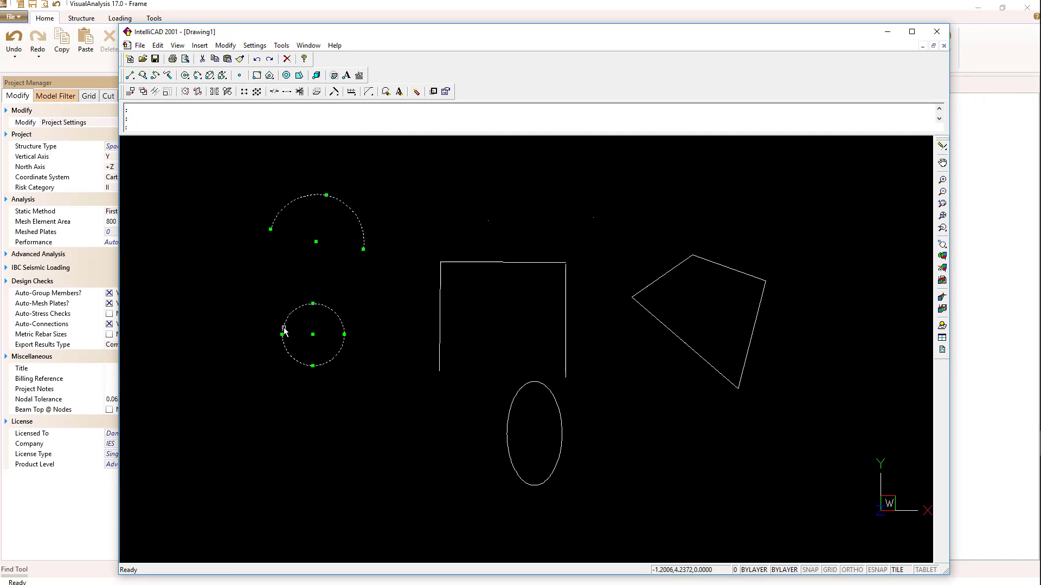
left_click(508, 440)
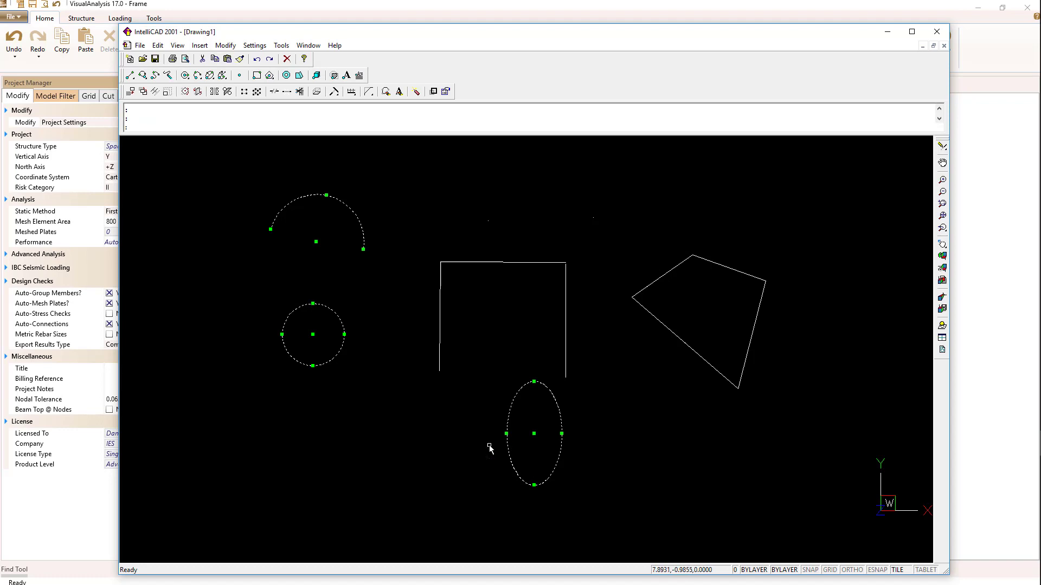
left_click(441, 340)
left_click(481, 265)
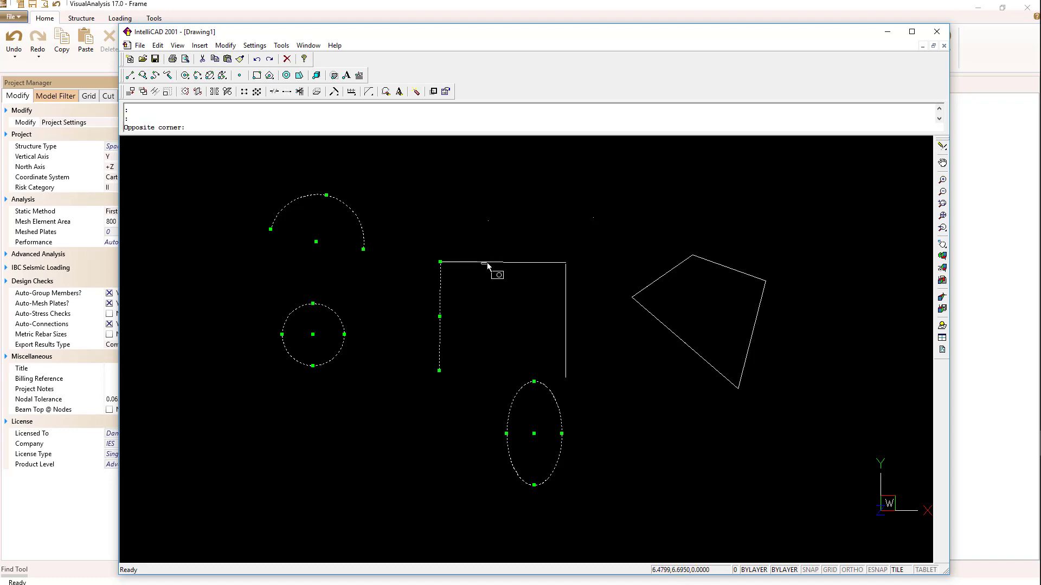
key("Escape")
left_click(440, 323)
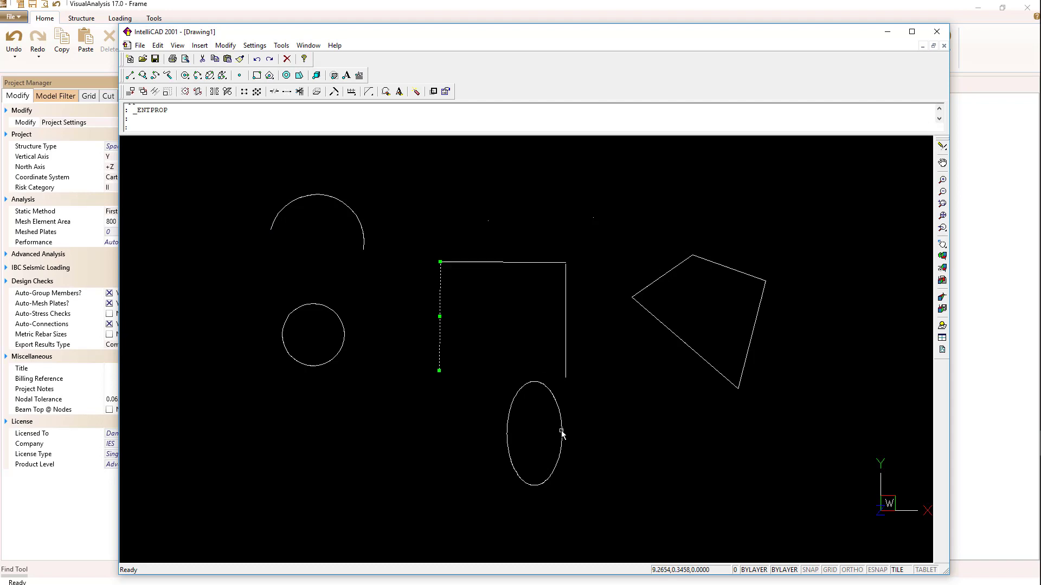
left_click(702, 359)
left_click_drag(491, 39, 875, 48)
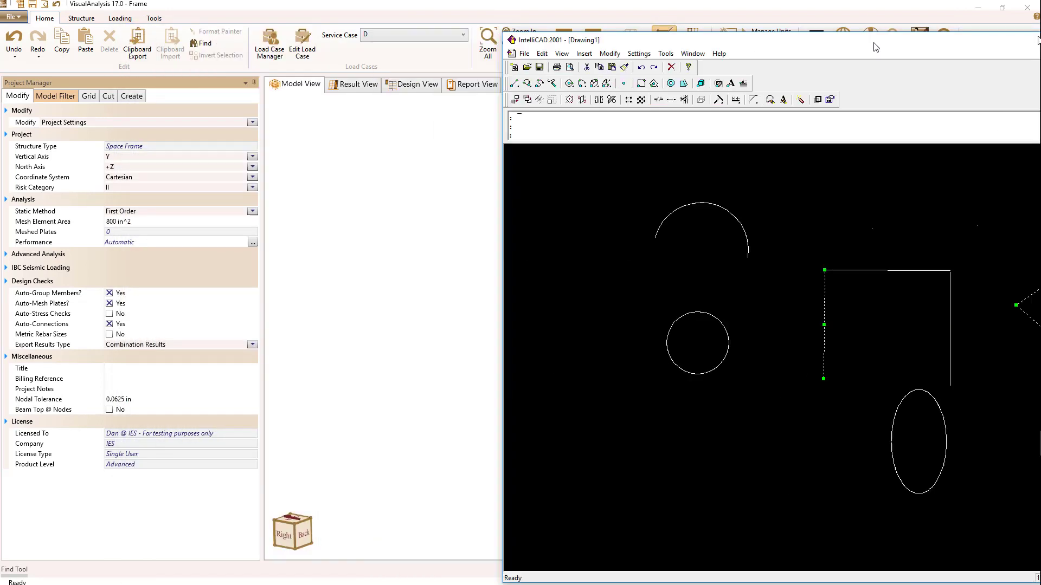
key("alt+Tab")
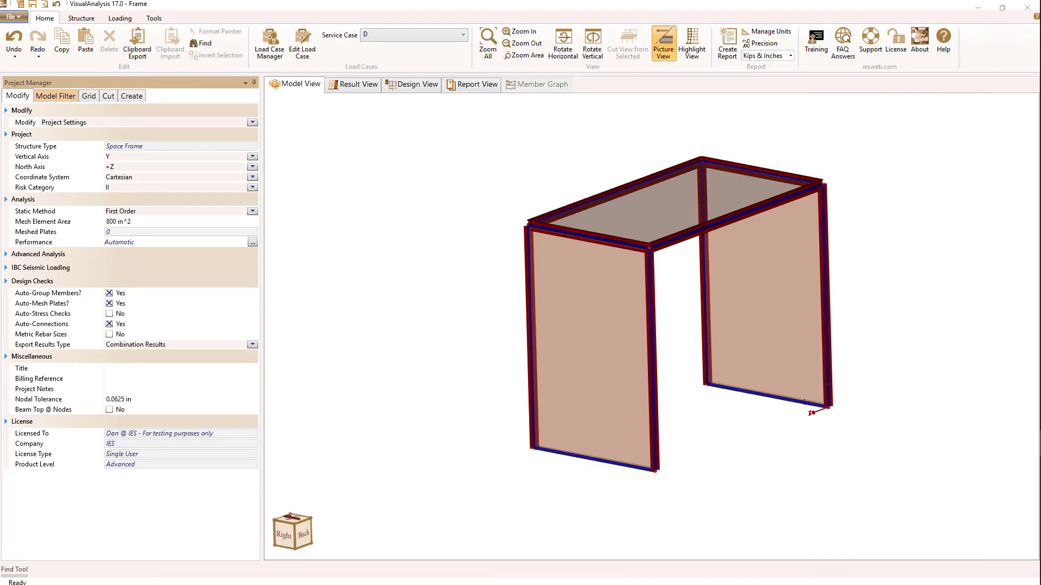
Step: Start a new blank project, discarding the unsaved Frame changes
left_click(15, 17)
left_click(46, 35)
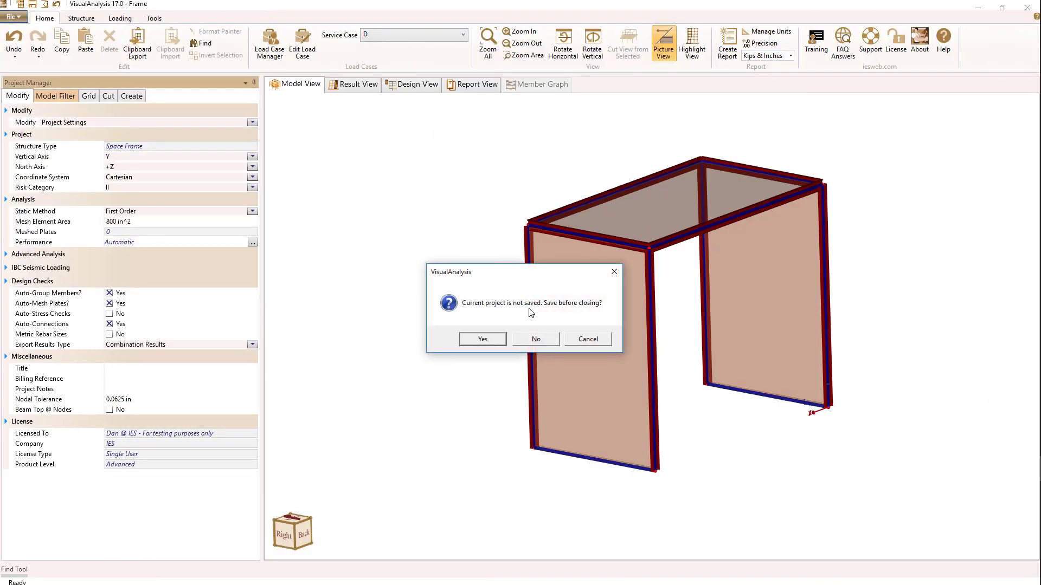
left_click(537, 340)
Step: Import Drawing1.dxf and position its DXF Import Options dialog
left_click(11, 17)
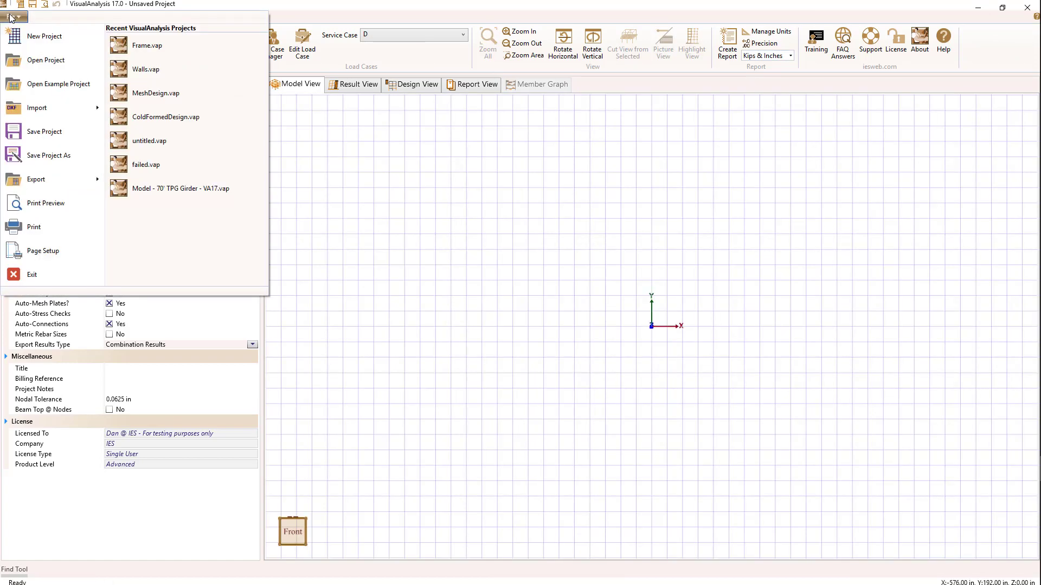
mouse_move(54, 111)
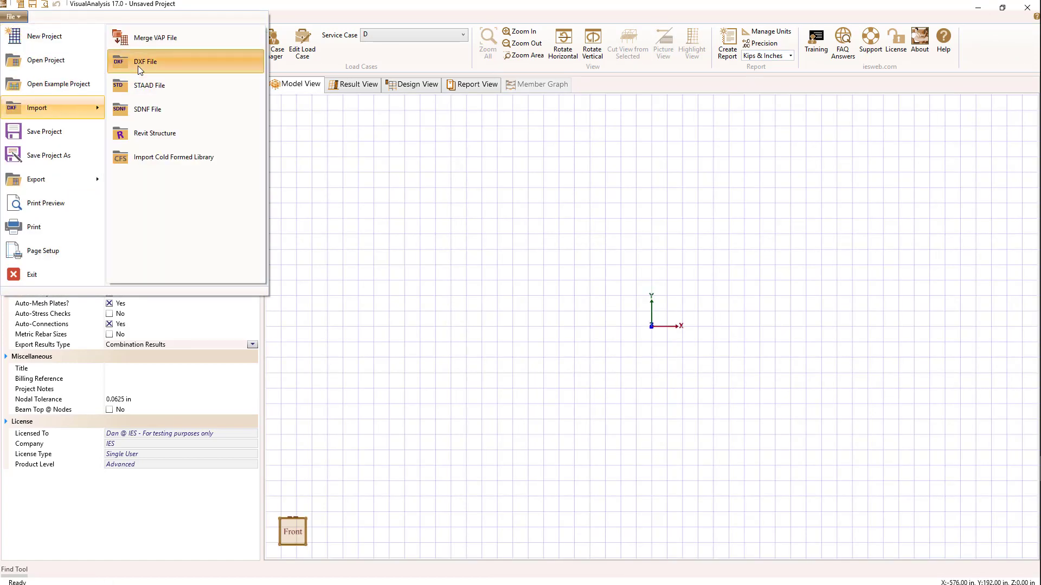
left_click(138, 66)
left_click_drag(228, 9, 303, 50)
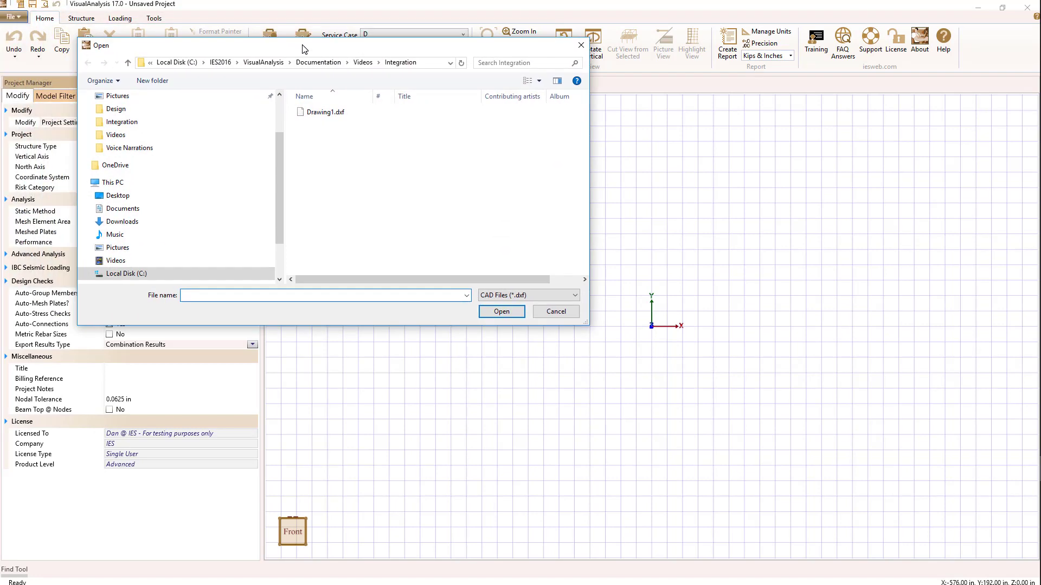
double_click(330, 112)
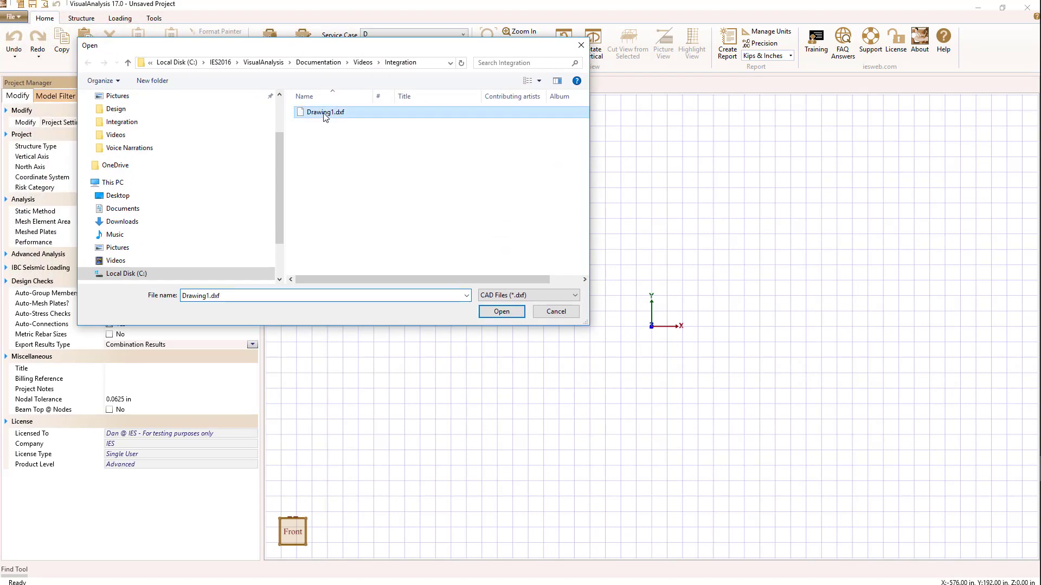
left_click_drag(455, 158, 419, 132)
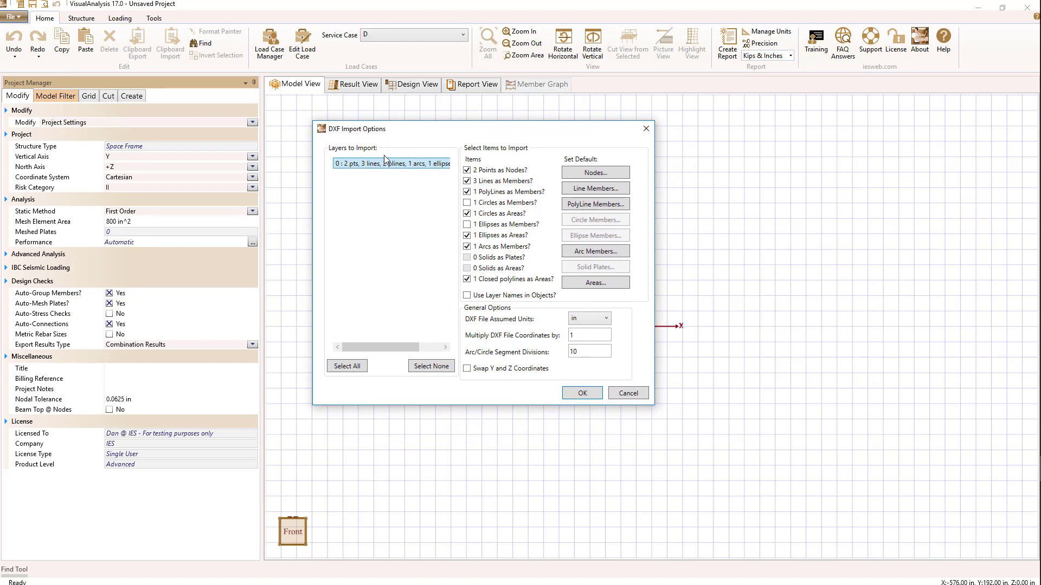
Step: Enable '3 Lines as Members?' and review the default Nodes and Line Members templates
left_click(468, 181)
left_click(596, 172)
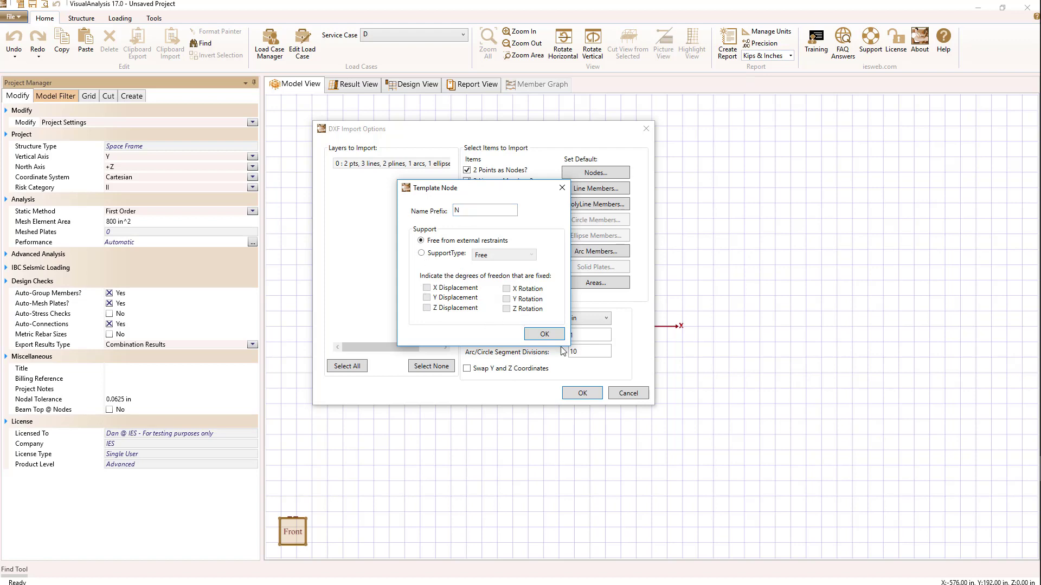
left_click(544, 334)
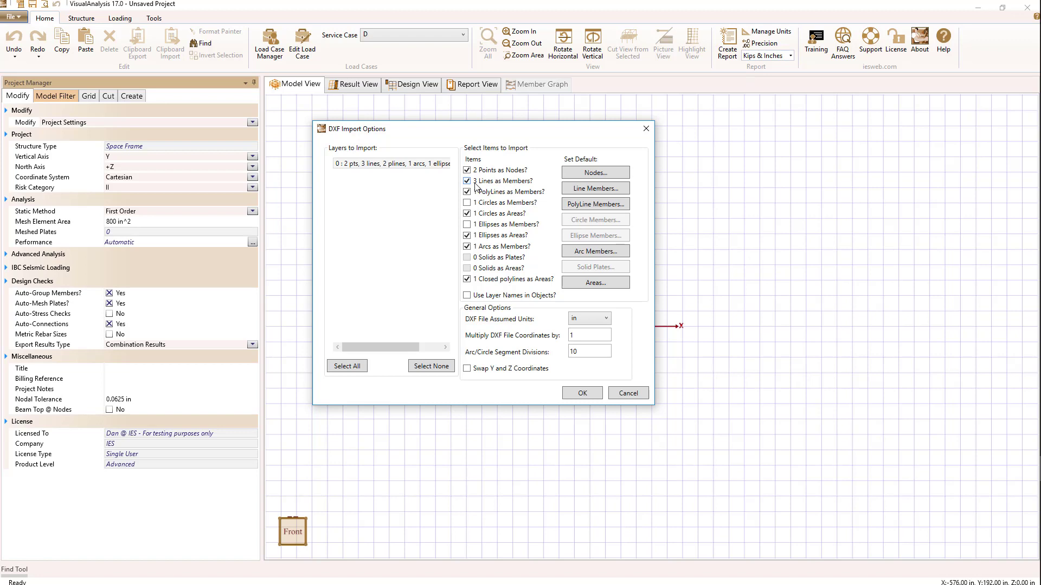
left_click(567, 190)
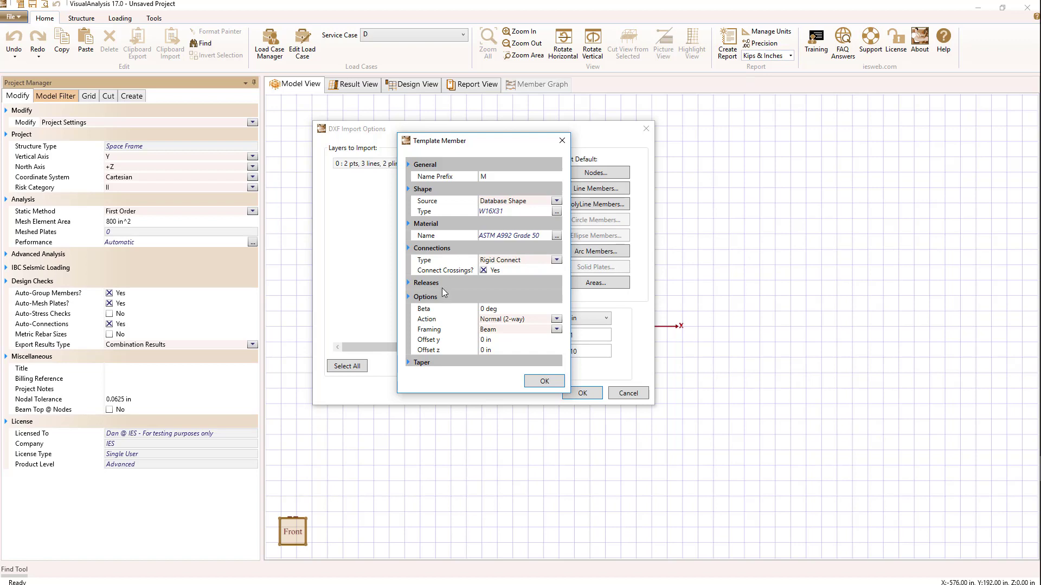
left_click(540, 384)
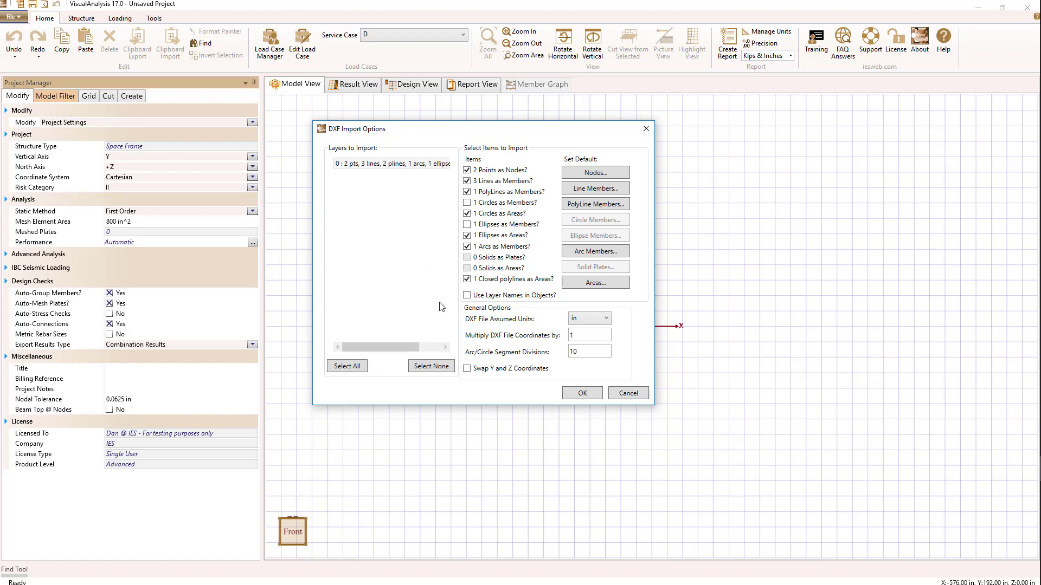
left_click(467, 296)
left_click(468, 297)
left_click(594, 320)
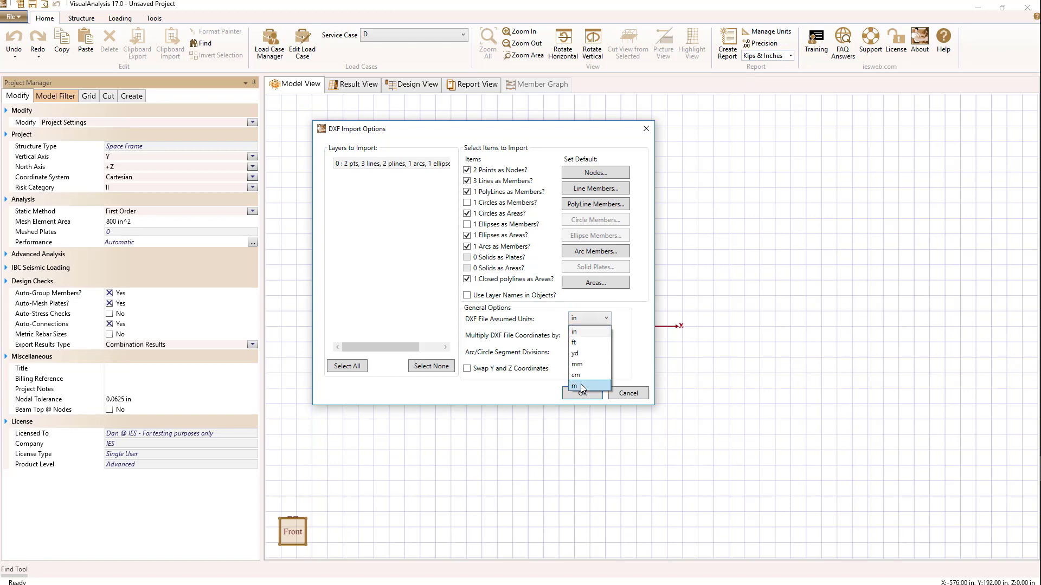
left_click(581, 331)
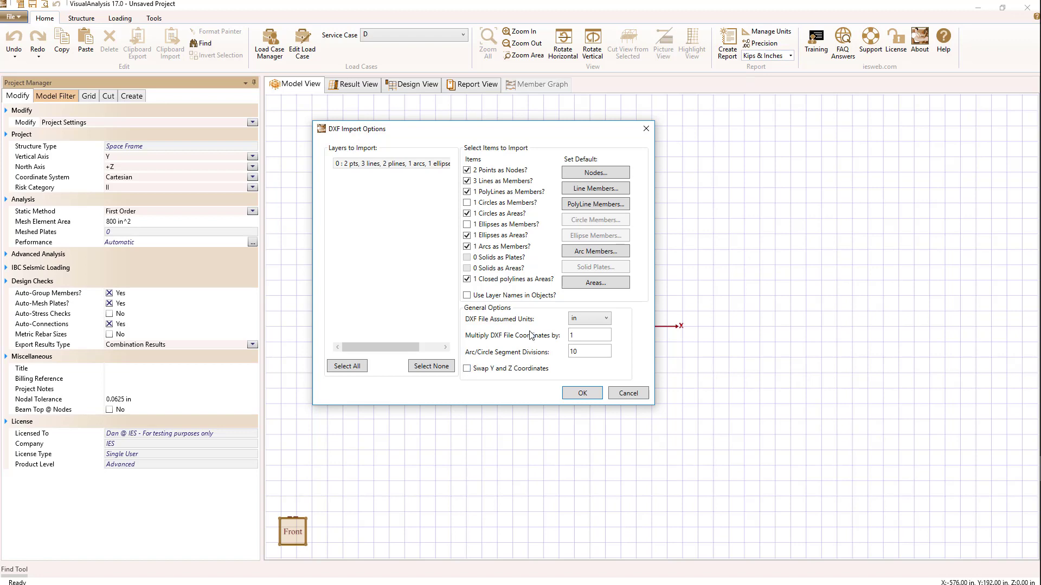
Step: Import the Drawing1.dxf geometry and inspect areas A001, A002 and A003 in turn
left_click(578, 393)
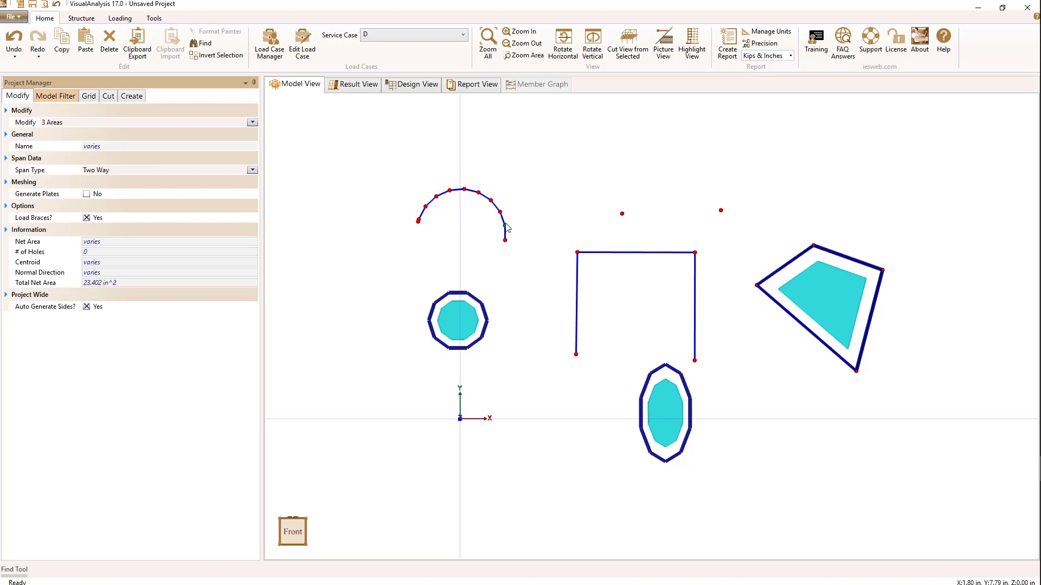
left_click(444, 318)
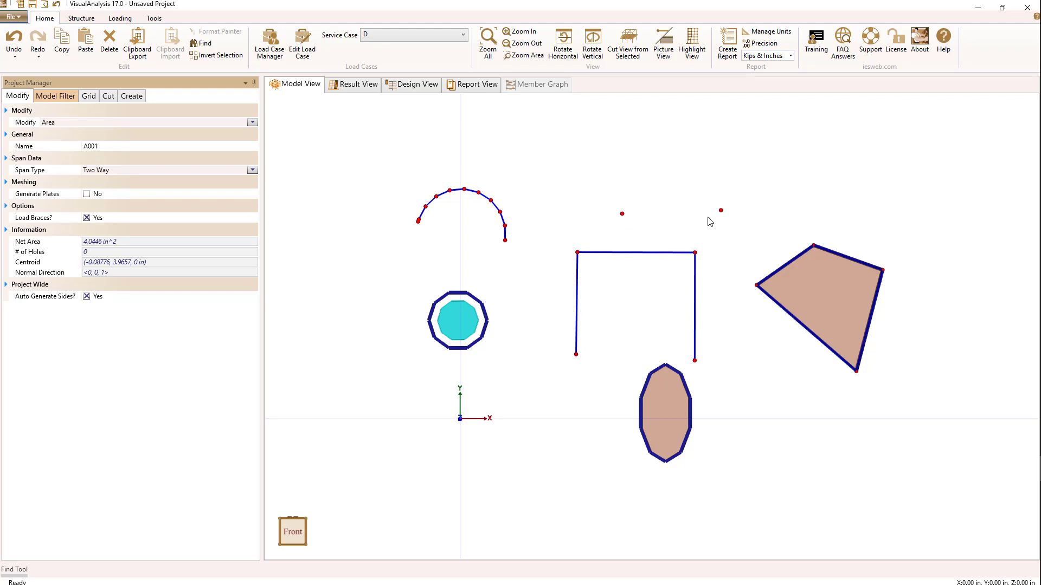
left_click(675, 414)
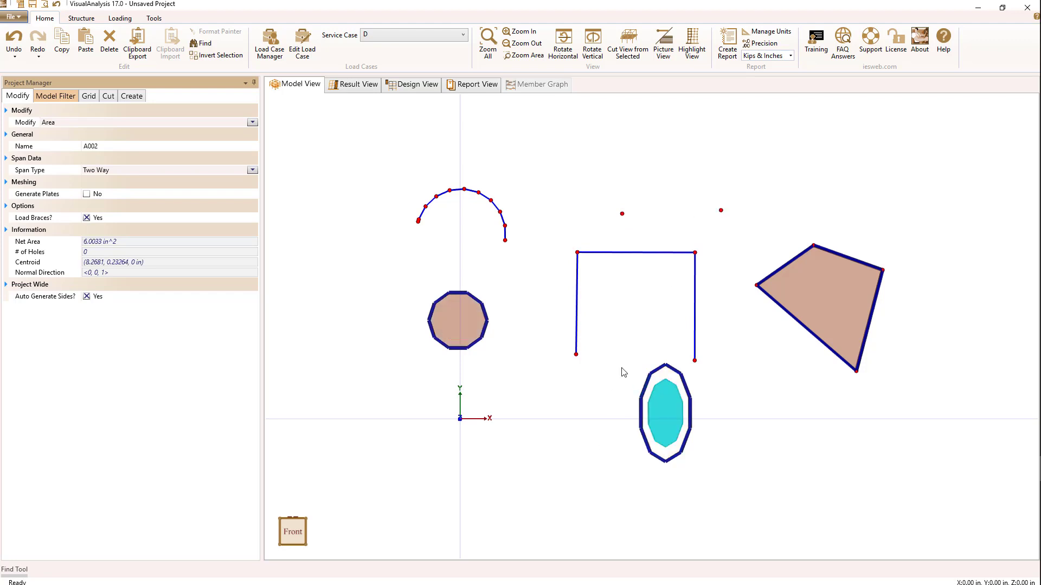
left_click(624, 371)
left_click(813, 302)
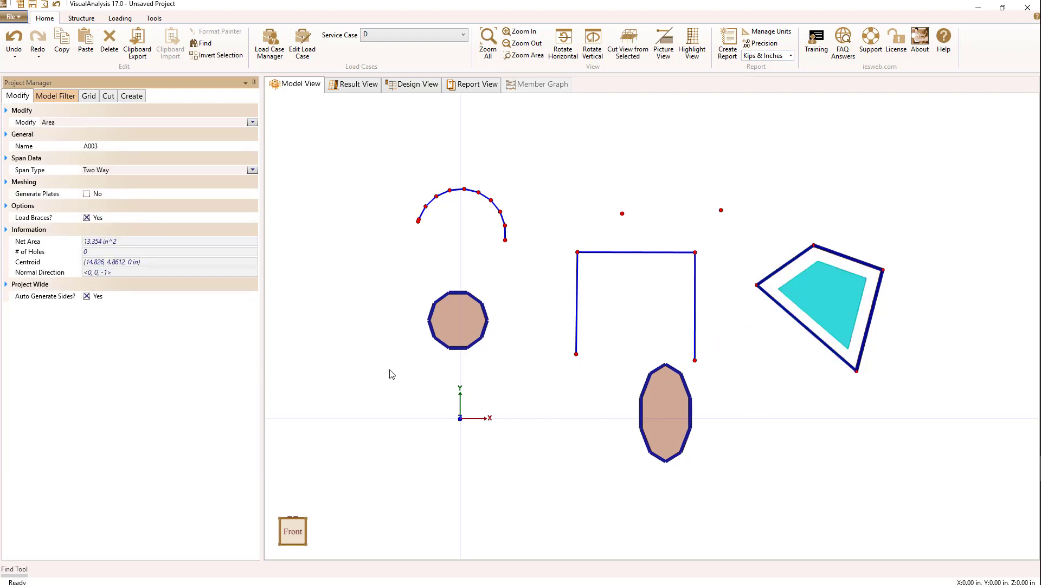
left_click(379, 150)
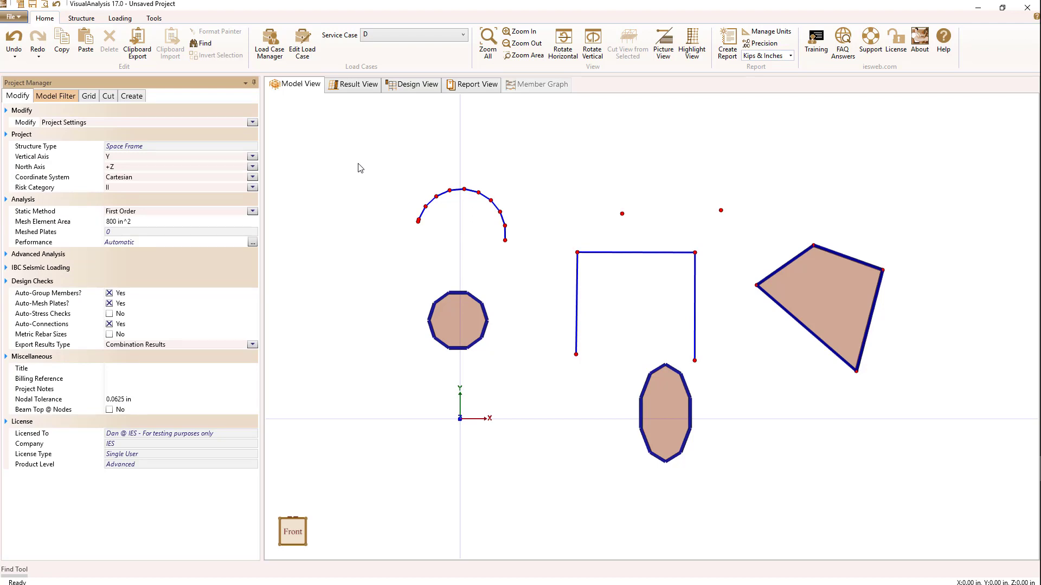
left_click(14, 18)
mouse_move(57, 171)
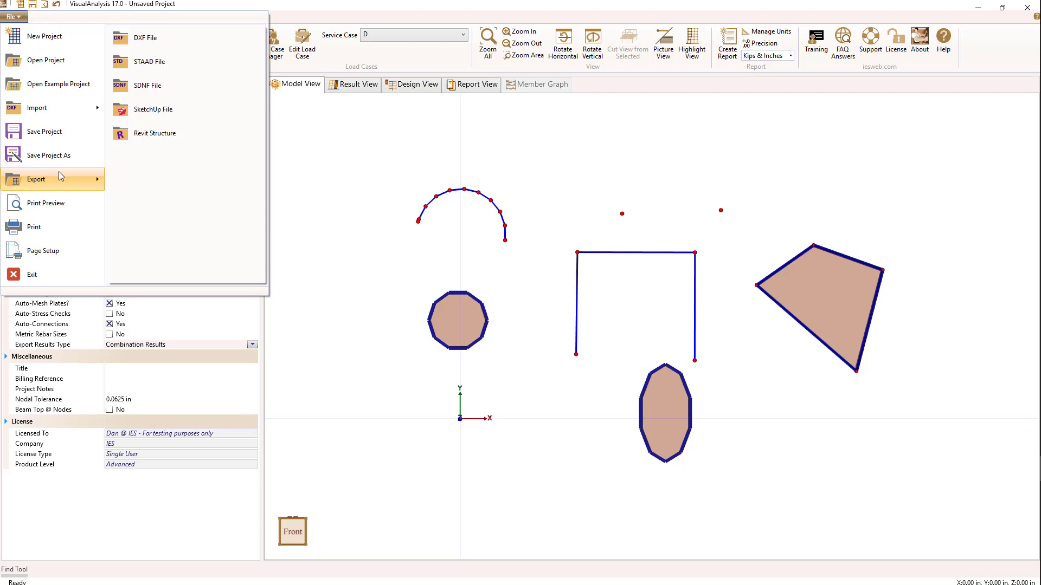
left_click(147, 43)
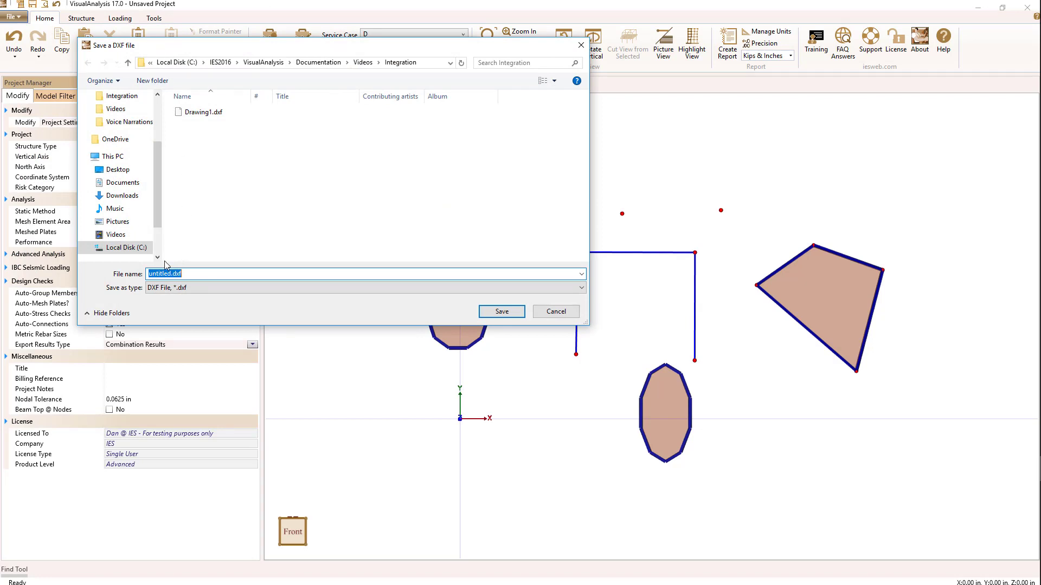
left_click(501, 311)
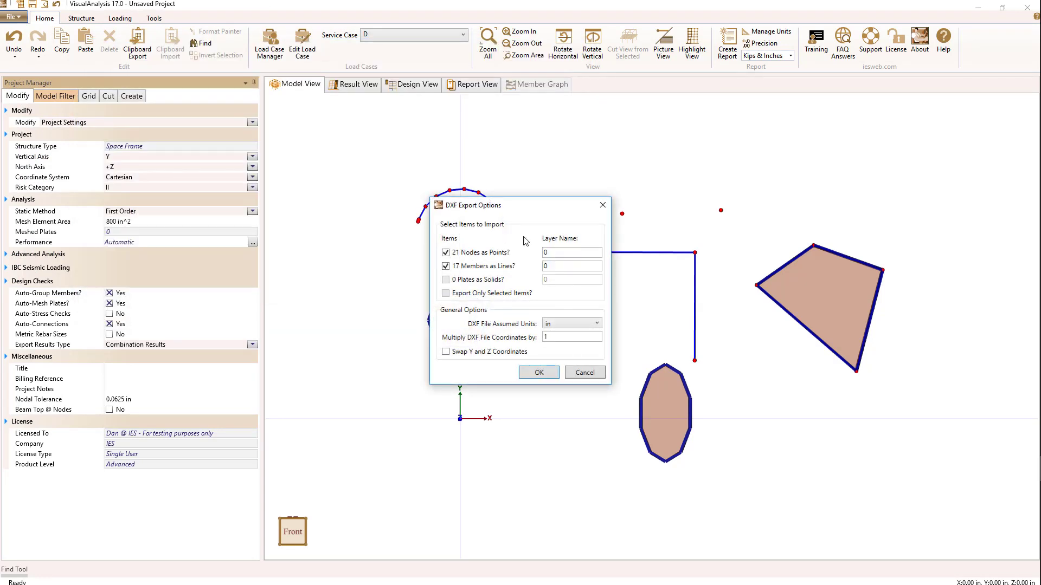
left_click_drag(539, 210, 593, 107)
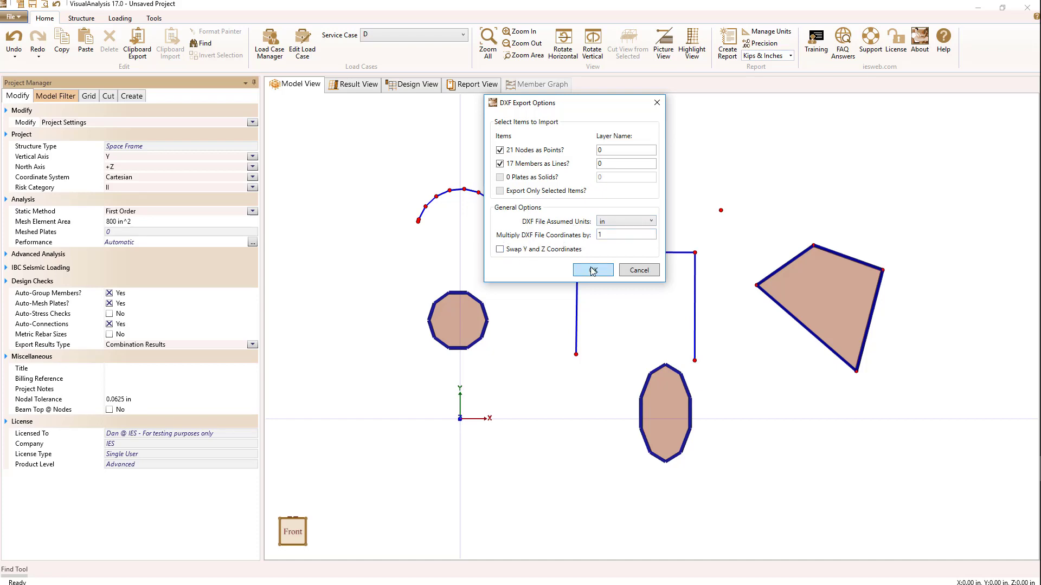
Step: Cancel DXF export and show the Export submenu with DXF, STAAD, SDNF, SketchUp, Revit Structure
left_click(639, 270)
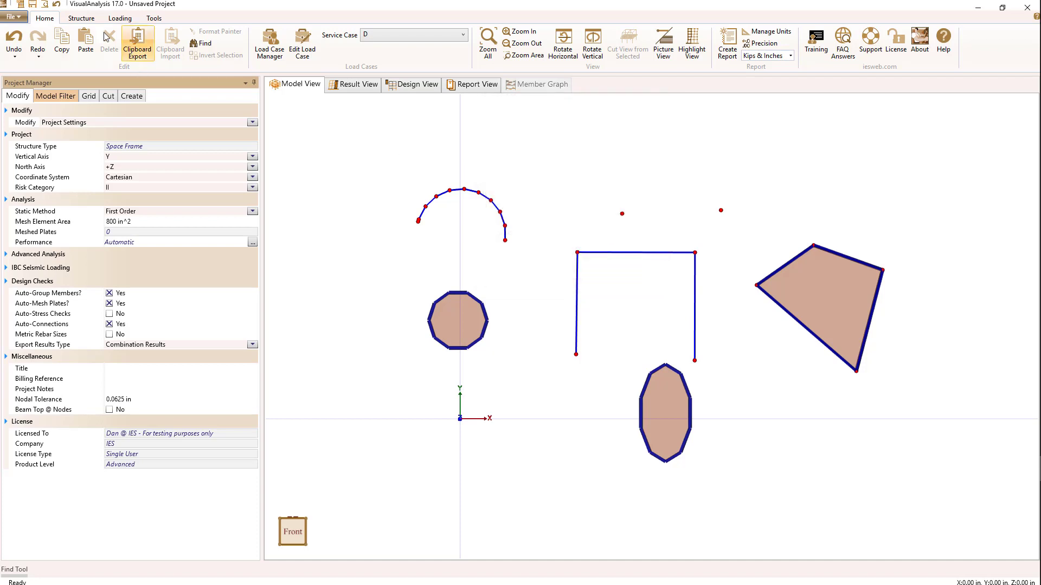
left_click(12, 17)
mouse_move(57, 179)
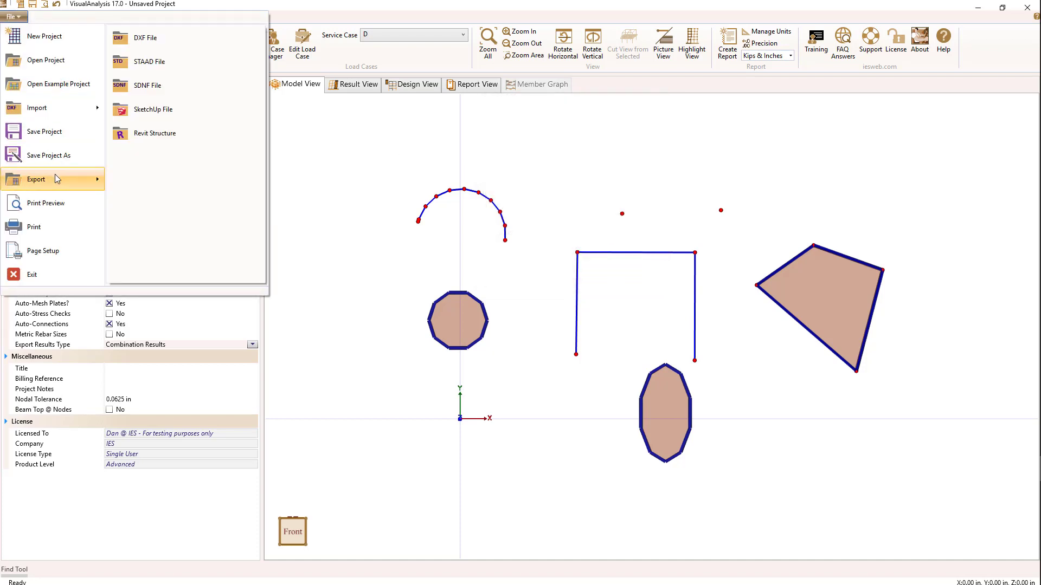